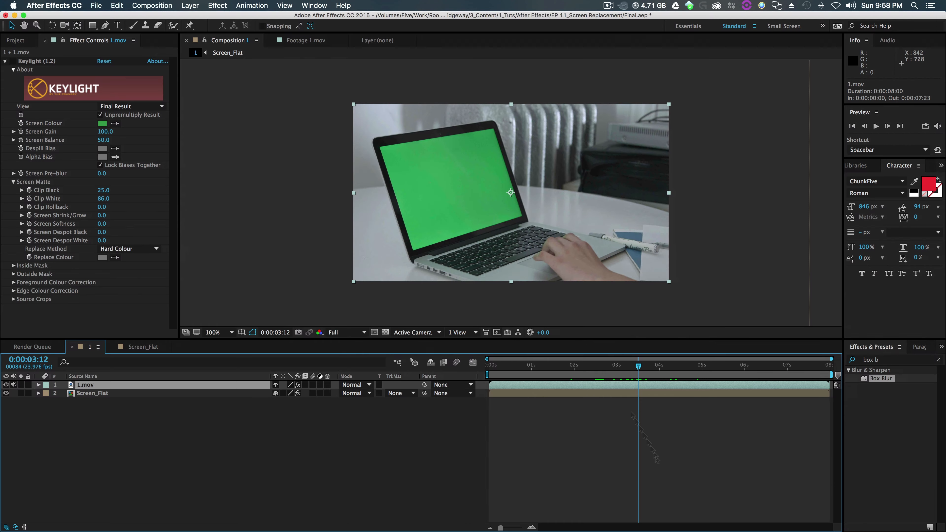
- Scrub through the laptop shot in composition 1 and open the 2.mov phone clip for viewing
drag(576, 367, 548, 366)
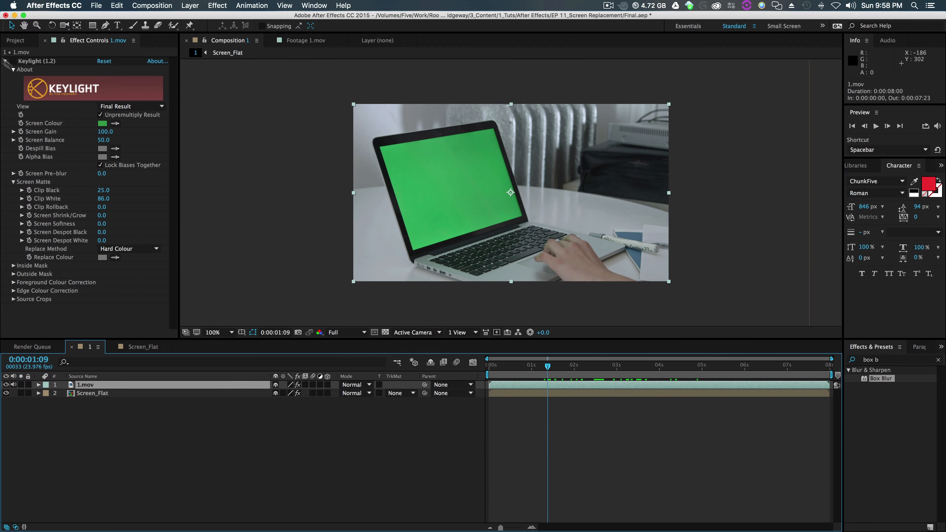
click(5, 60)
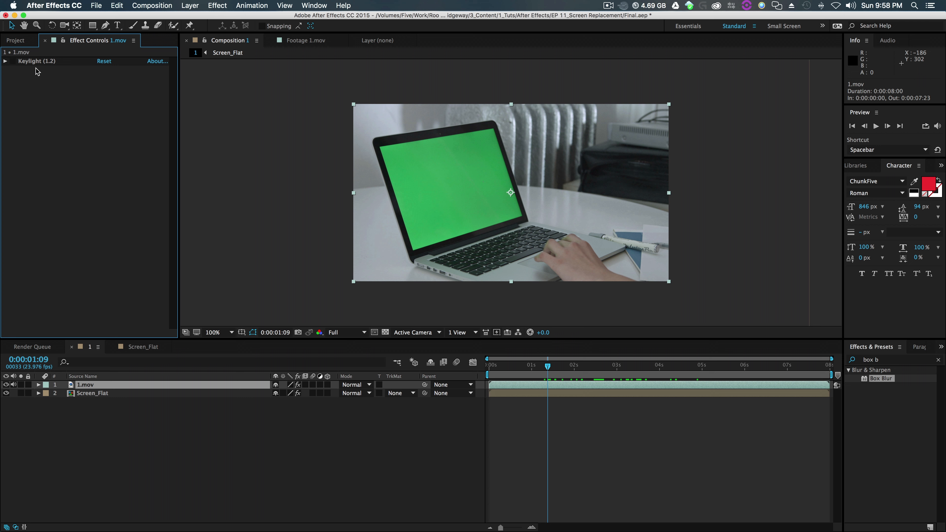
click(16, 40)
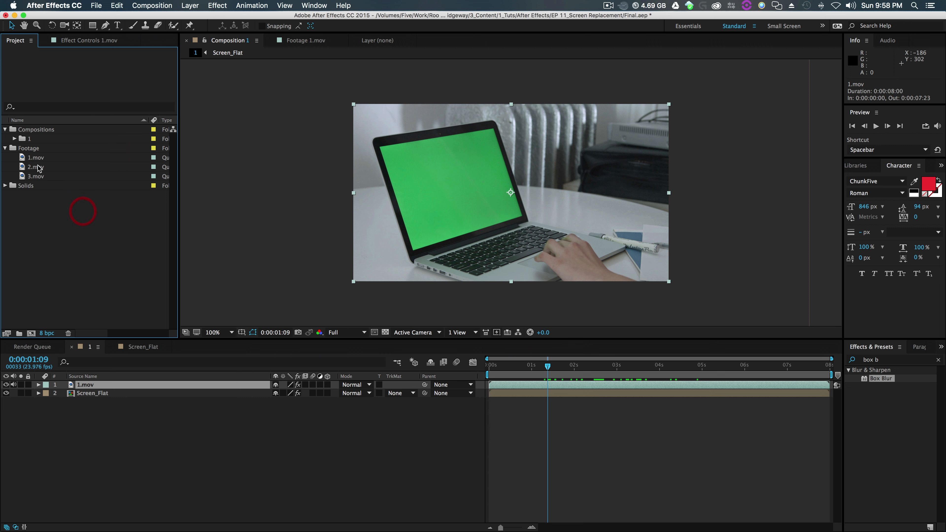
double_click(23, 168)
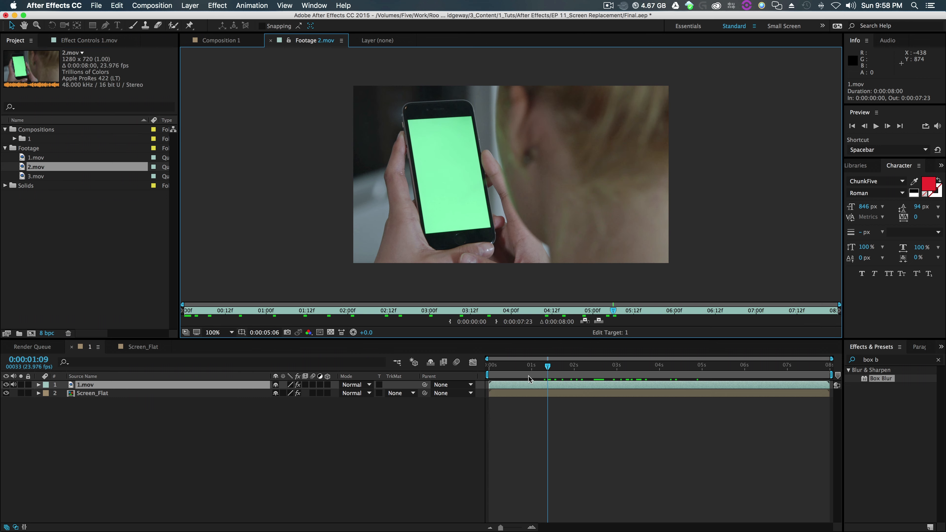
drag(517, 366, 665, 372)
click(553, 367)
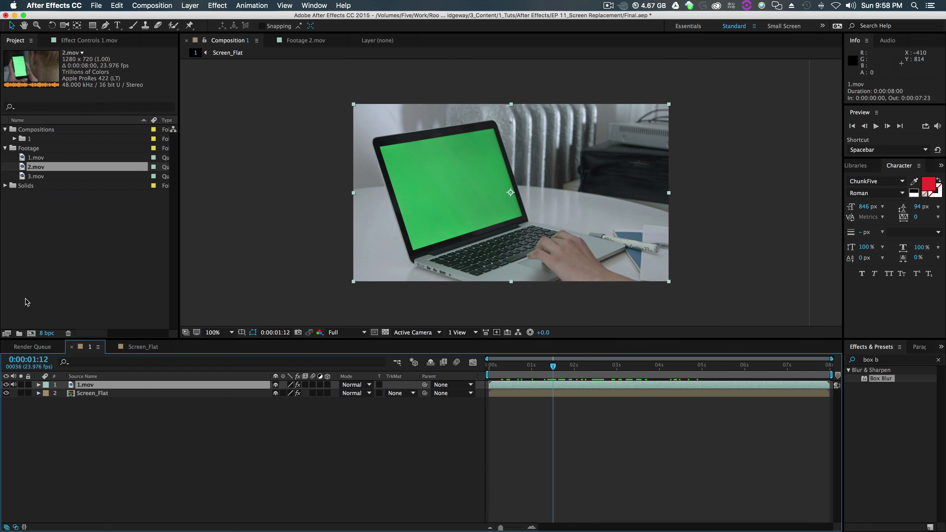
- Toggle Keylight on the 1.mov layer on and off at different frames to compare the keyed and green screens
click(80, 40)
click(12, 61)
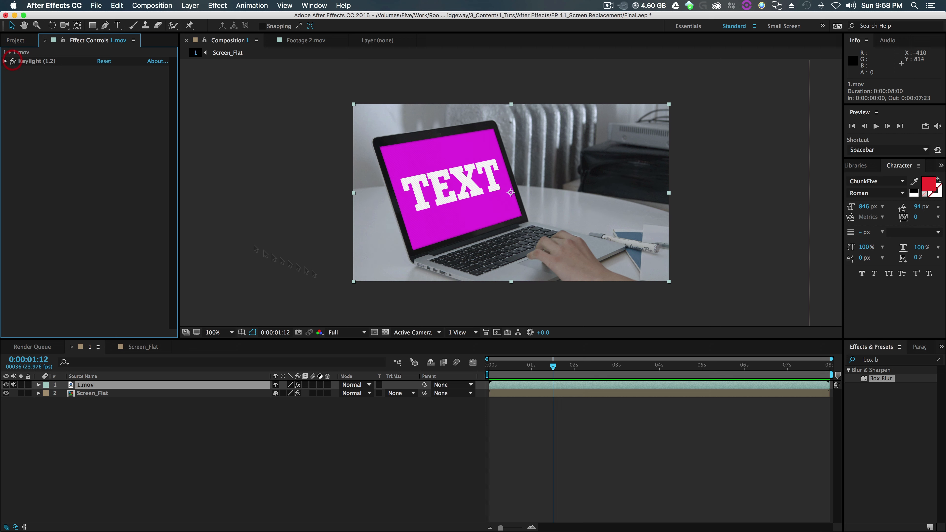
click(556, 373)
drag(556, 373, 585, 369)
click(12, 61)
click(13, 61)
click(12, 61)
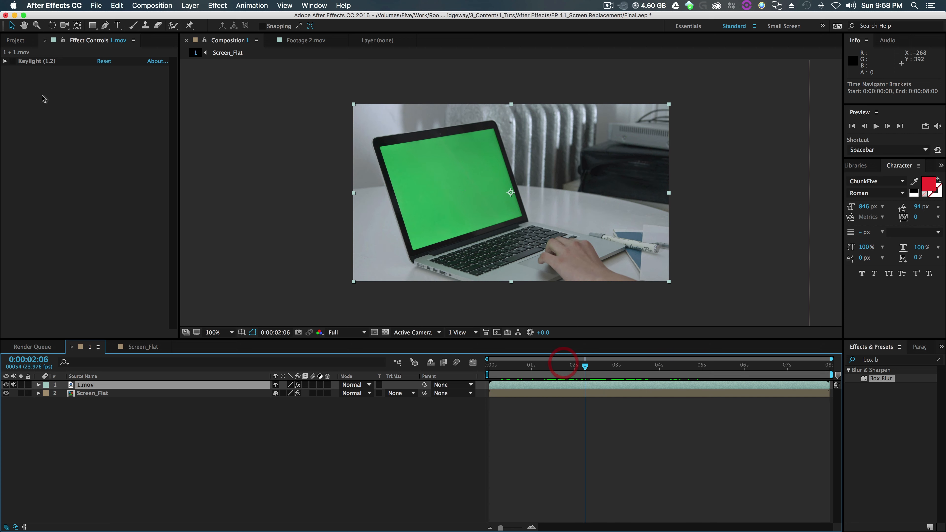
- Preview the 2.mov and 3.mov phone clips to examine how the green screen and hands move
click(16, 40)
double_click(27, 166)
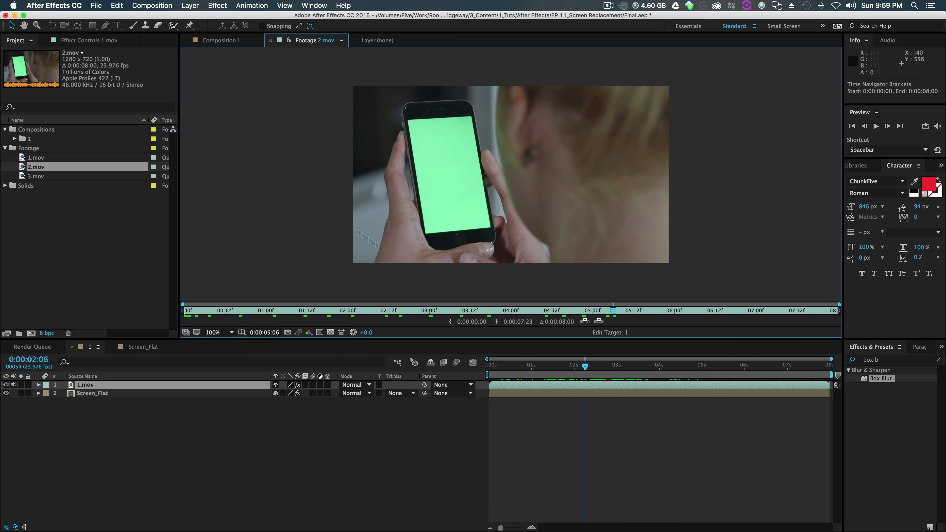
drag(227, 311, 503, 273)
drag(545, 305, 412, 289)
double_click(22, 177)
key(space)
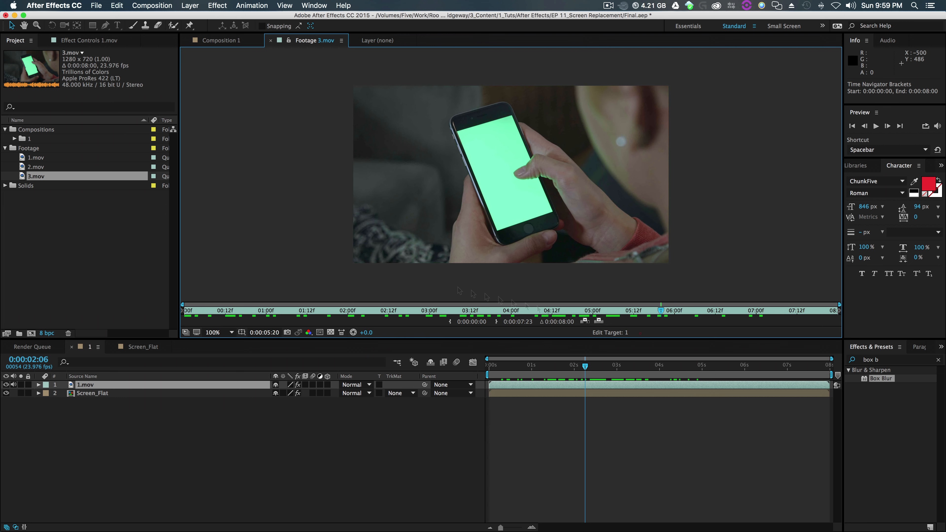
double_click(25, 167)
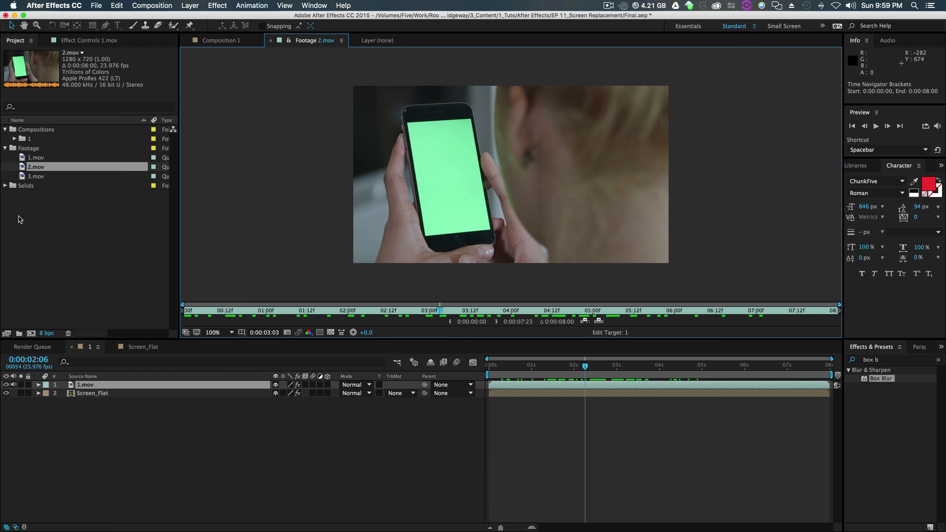
- Create a new composition from the 2.mov clip and look through its footage from the first frame
right_click(23, 168)
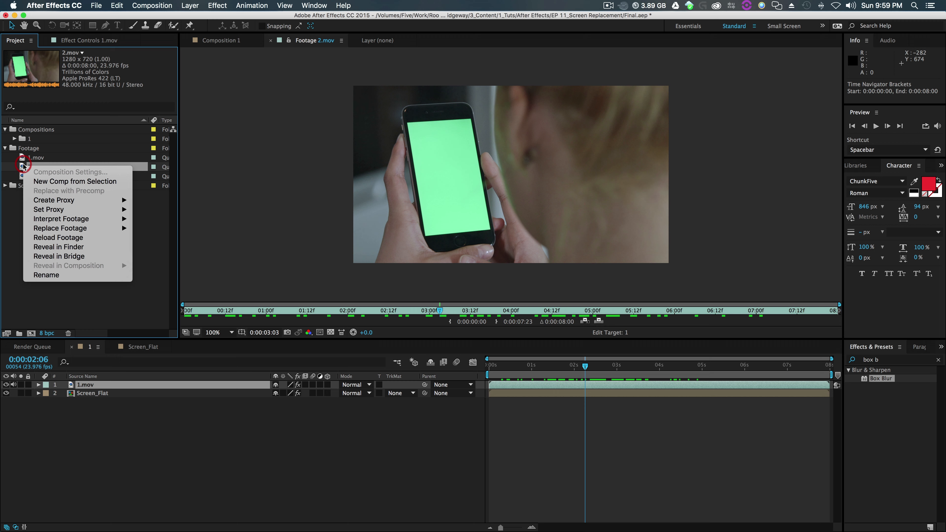
click(45, 181)
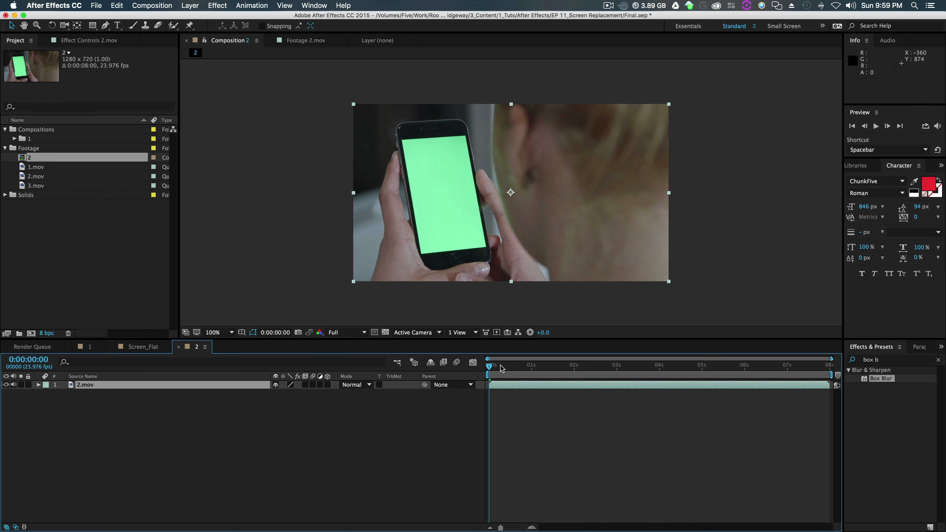
drag(489, 366, 483, 392)
click(345, 431)
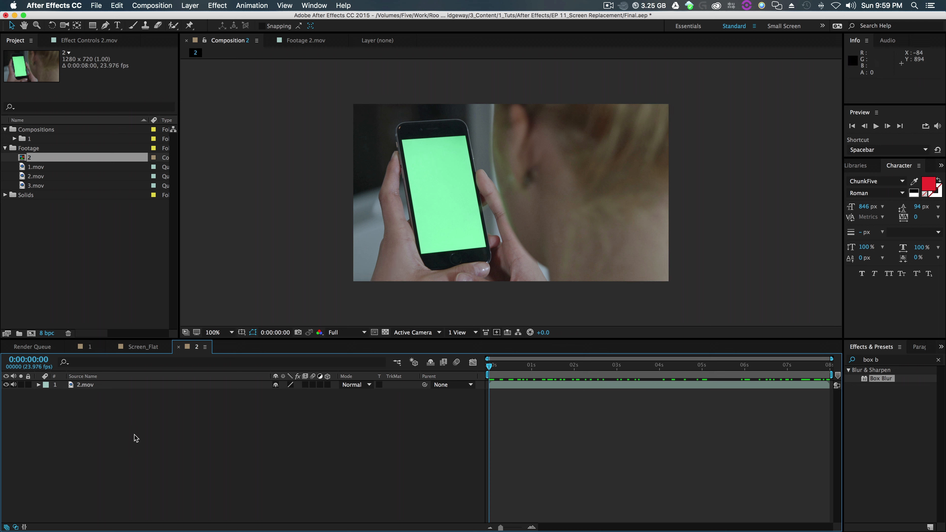
- Start a new solid in composition 2 and choose red as its color
right_click(107, 425)
mouse_move(201, 430)
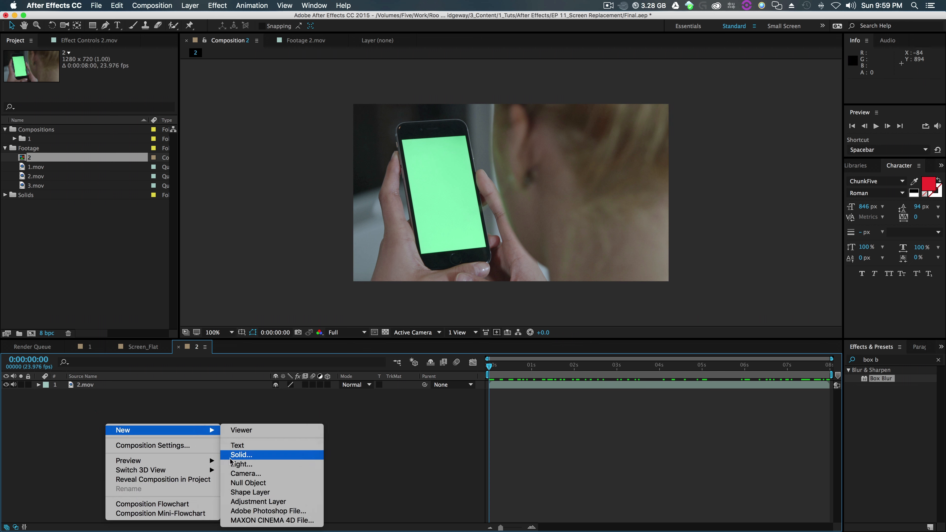
click(232, 454)
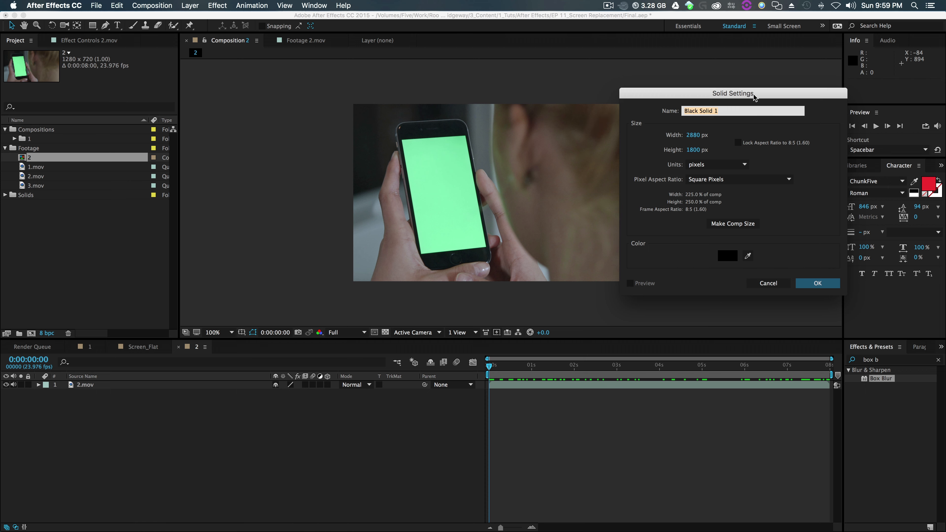
drag(754, 98, 579, 85)
click(553, 243)
drag(344, 181, 346, 143)
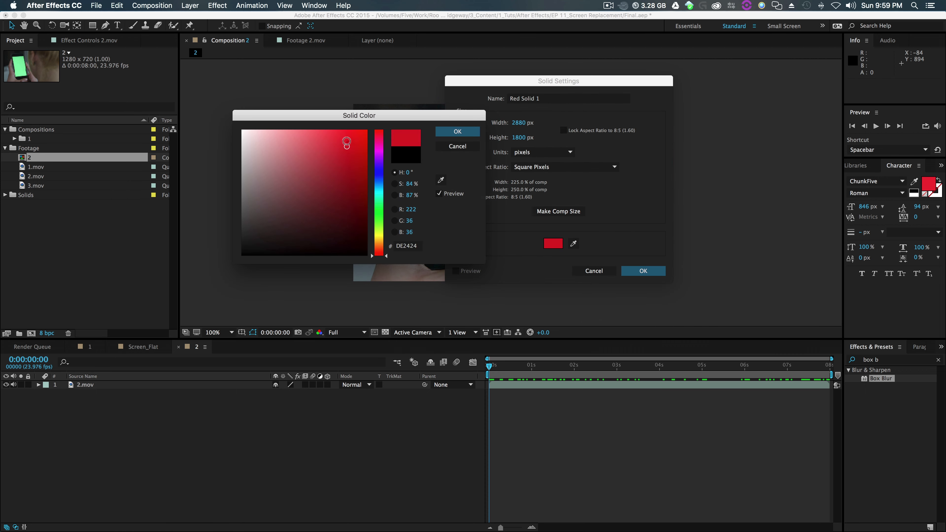
click(452, 135)
drag(562, 83, 662, 125)
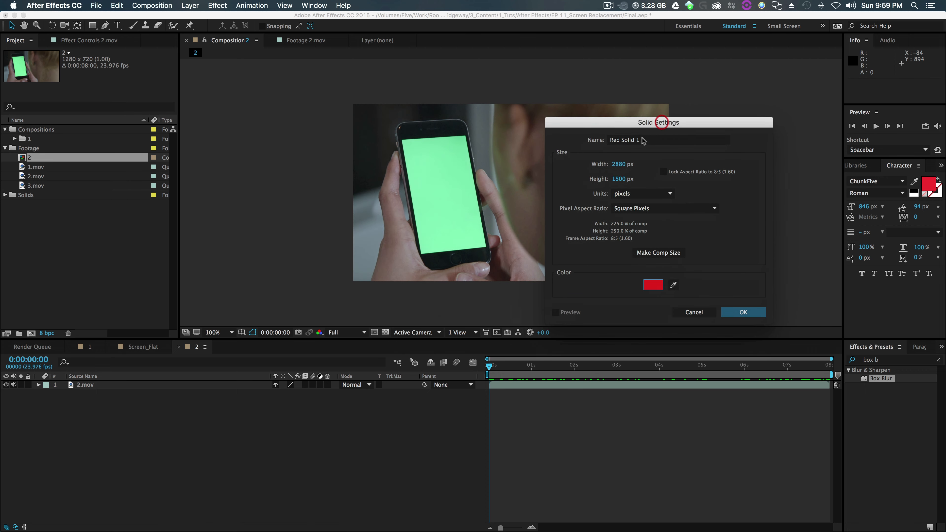
- Name the solid Iphone screen_V, size it 1080 × 1920 px with the aspect ratio locked, and create it
click(636, 140)
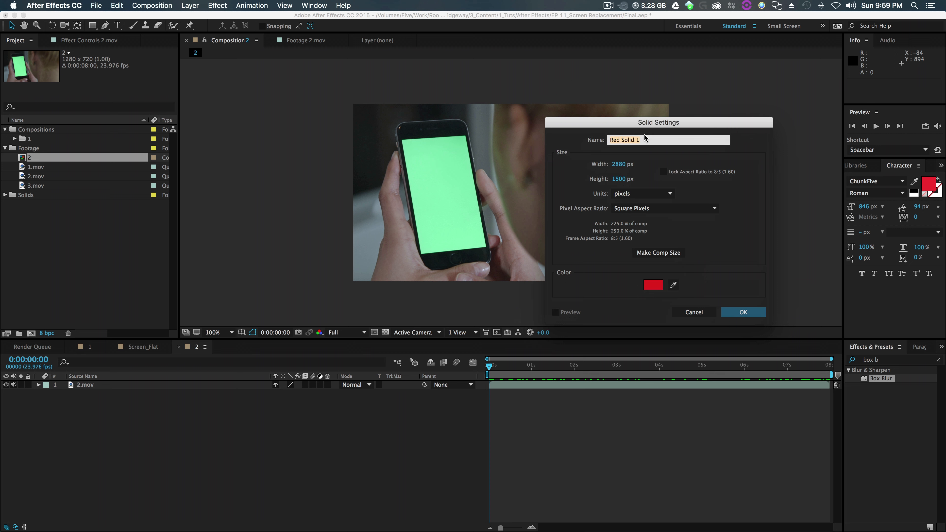
text(Iphone screen_V)
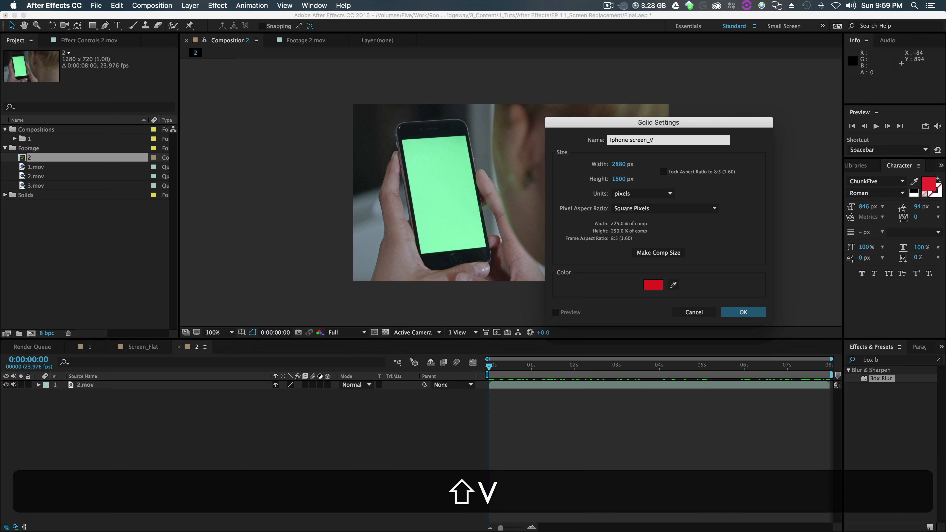
click(617, 164)
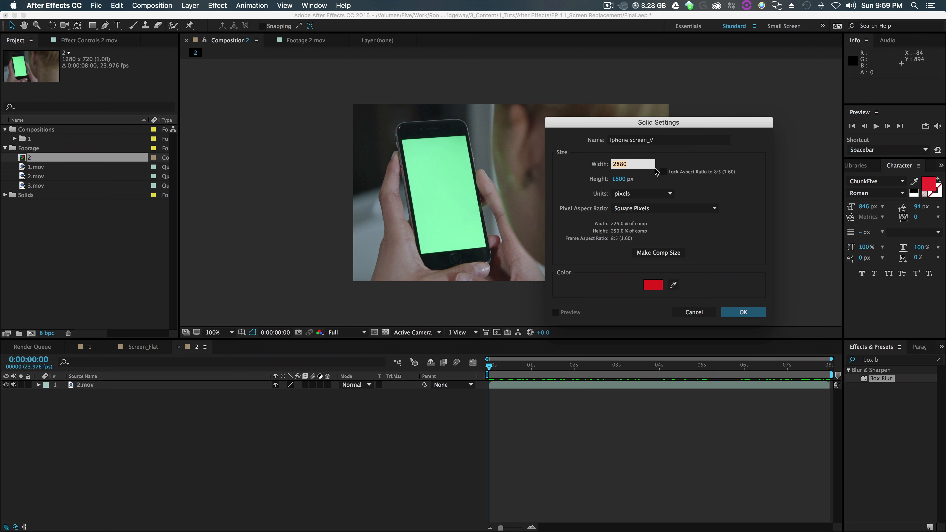
text(1080)
click(617, 175)
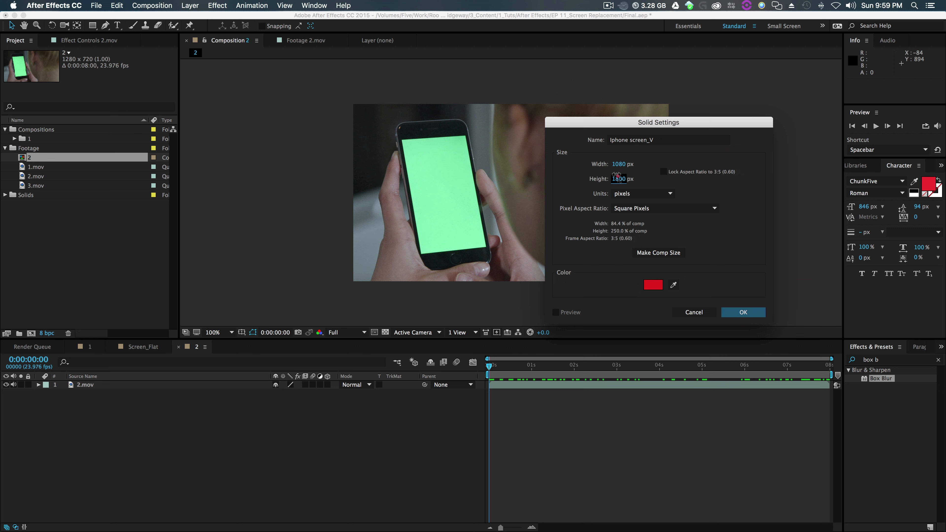
text(1920)
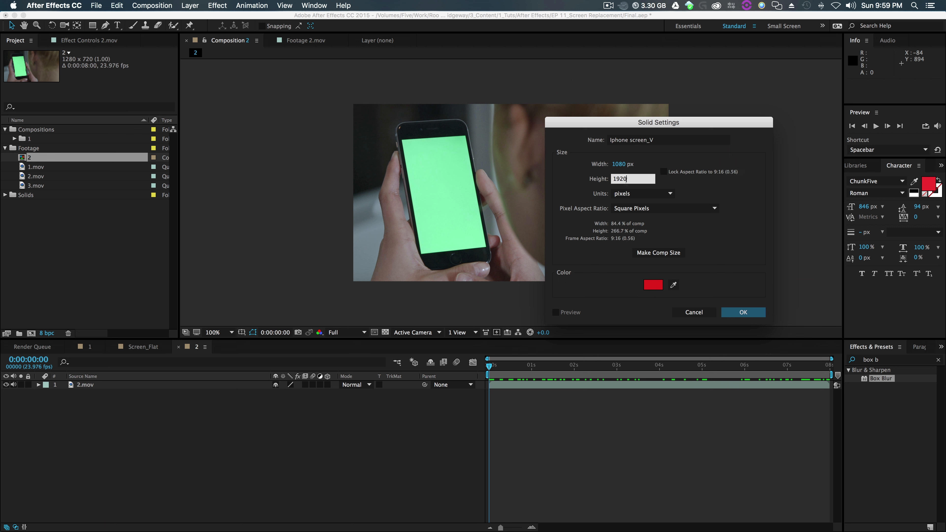
click(664, 172)
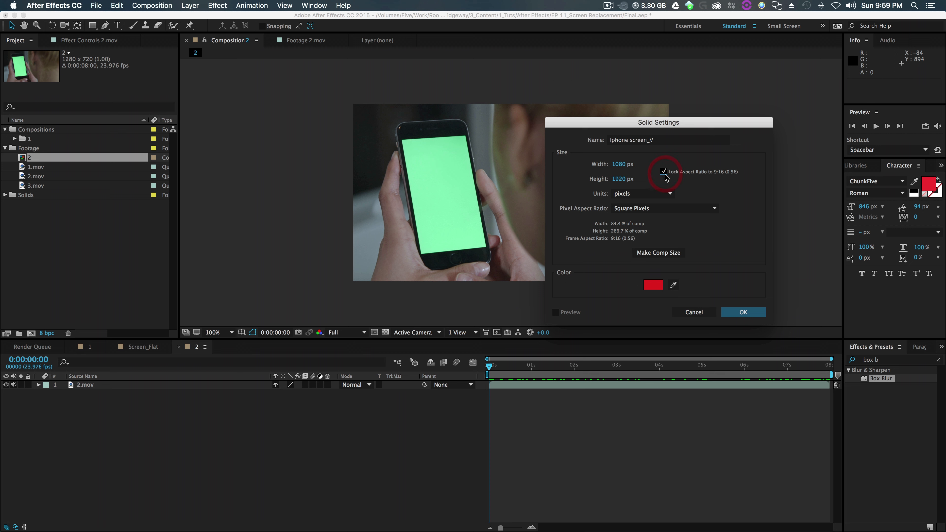
click(741, 317)
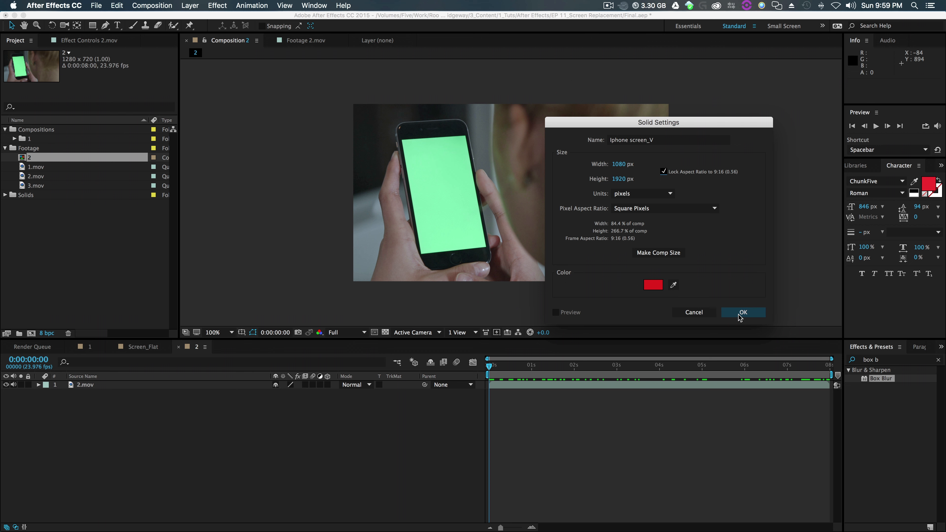
click(742, 313)
- Find the Distort effect Corner Pin and apply it to the Iphone screen_V layer
scroll(559, 273, down, 4)
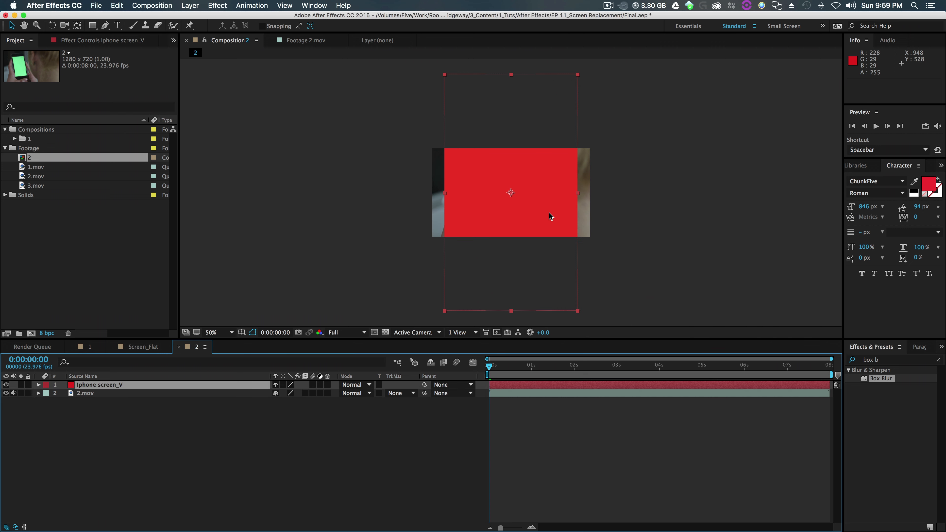
scroll(530, 208, up, 2)
click(876, 360)
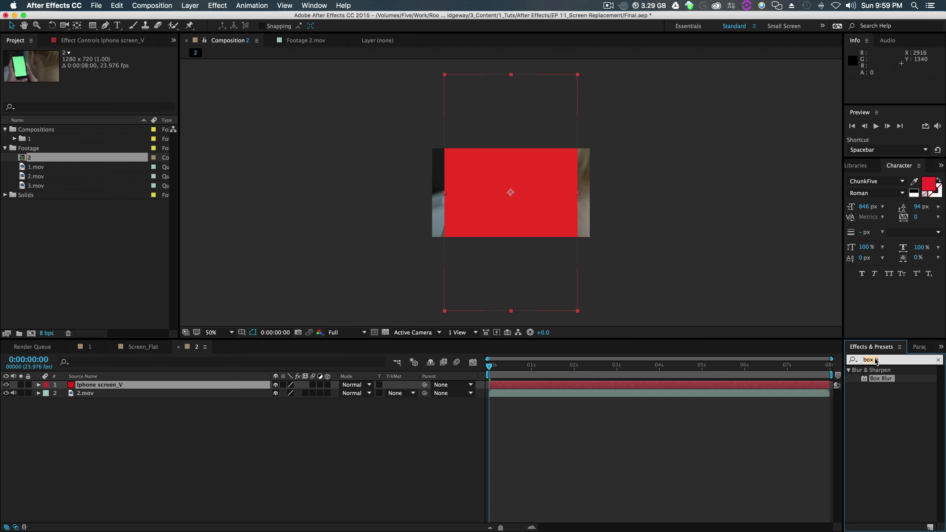
text(corner)
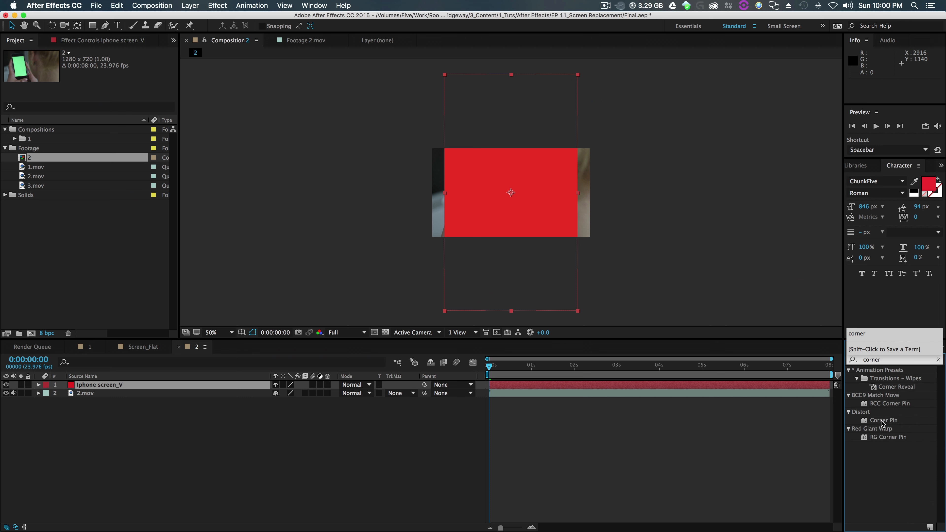
drag(883, 420, 104, 385)
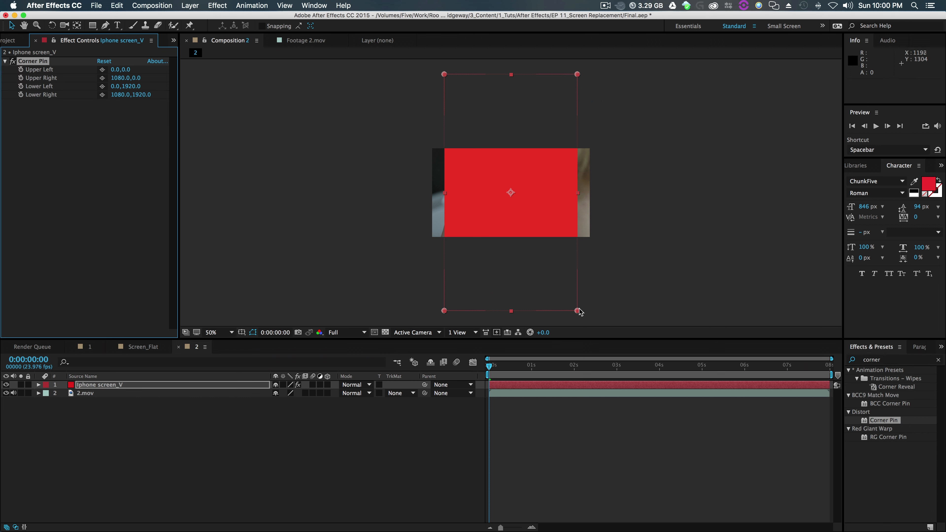
- Place the solid's lower right pin at about 436,1196 and upper right at about 372,748, and set its blending mode to Classic Difference
drag(577, 311, 499, 223)
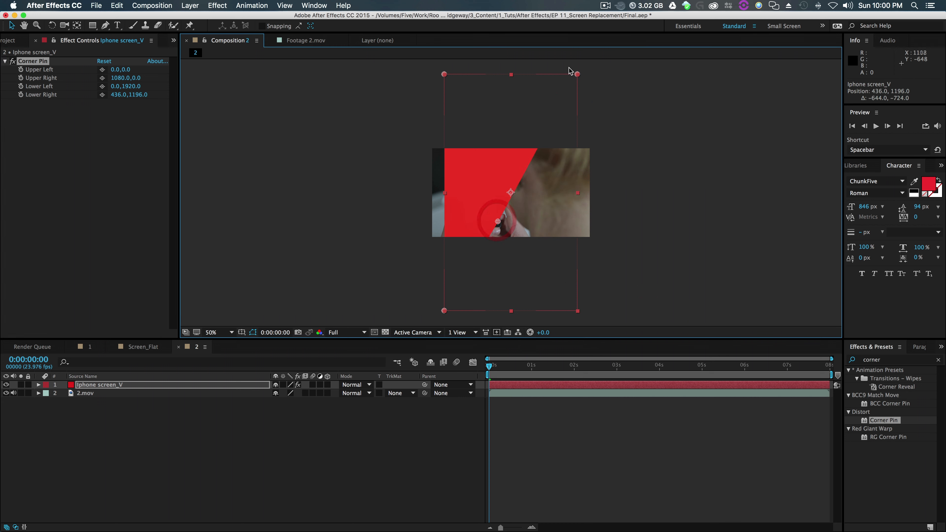
drag(577, 74, 489, 166)
click(355, 385)
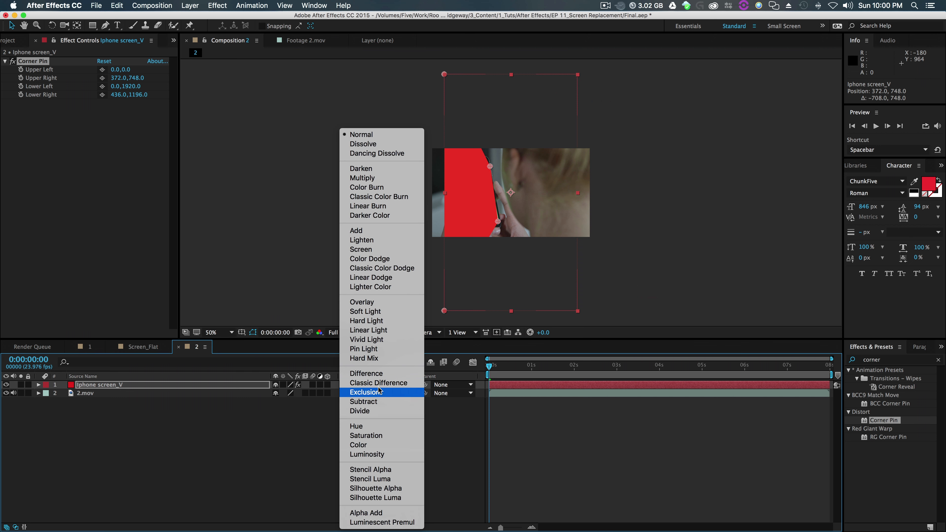
click(357, 383)
key(period)
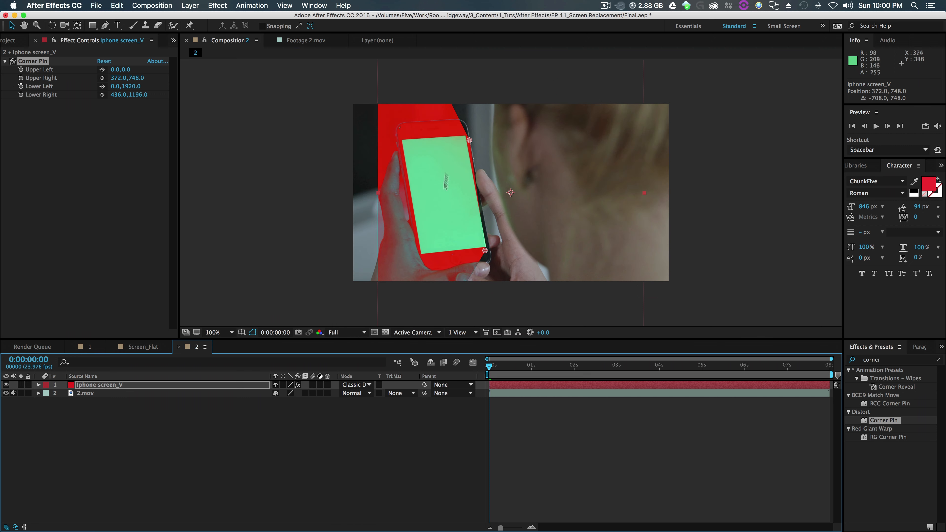
- Roughly place the solid's left corner pins on the phone screen, upper left at about 120,756 and lower left at about 184,1192
key(comma)
drag(444, 75, 458, 166)
drag(444, 310, 466, 223)
- Fine-tune the corner pins to the phone screen: Upper Left about 97,746, Upper Right 355,732, Lower Left 174,1213, Lower Right 439,1181
key(period)
key(period)
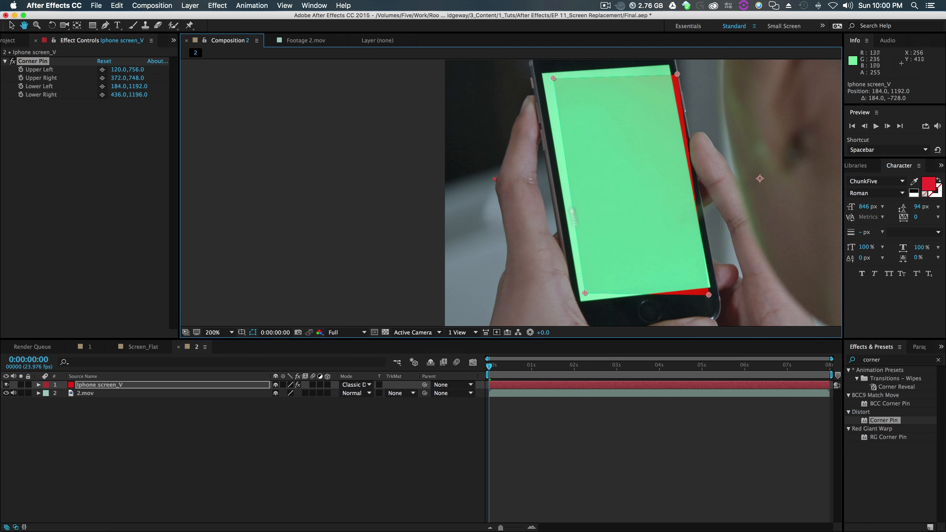
drag(585, 293, 580, 303)
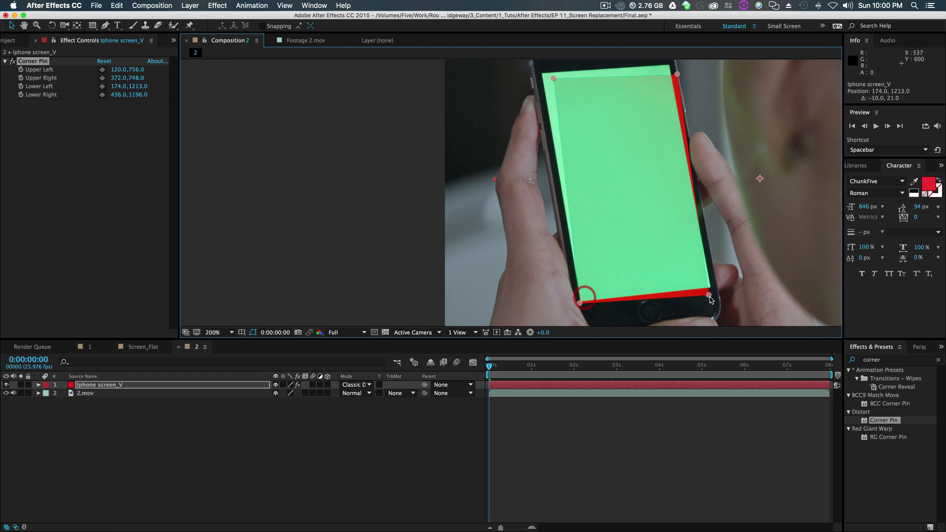
drag(709, 294, 711, 290)
drag(677, 74, 669, 66)
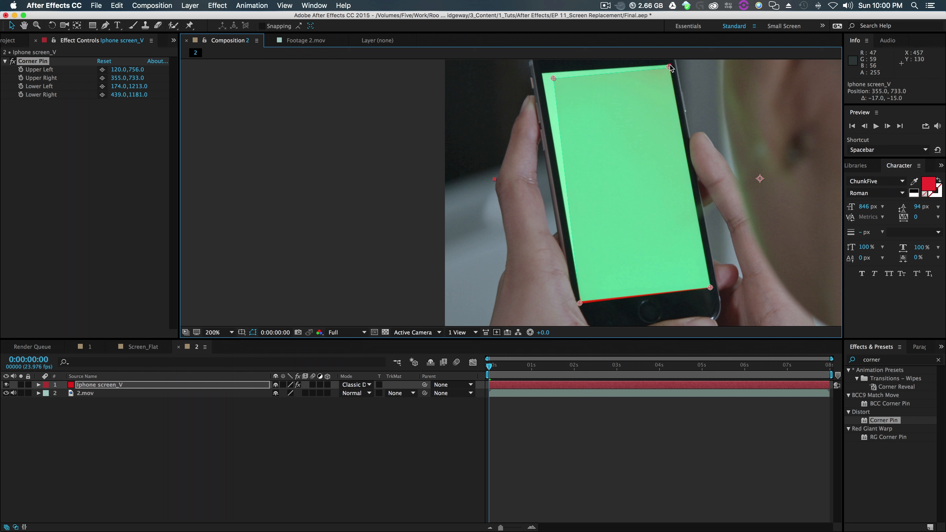
drag(553, 78, 542, 73)
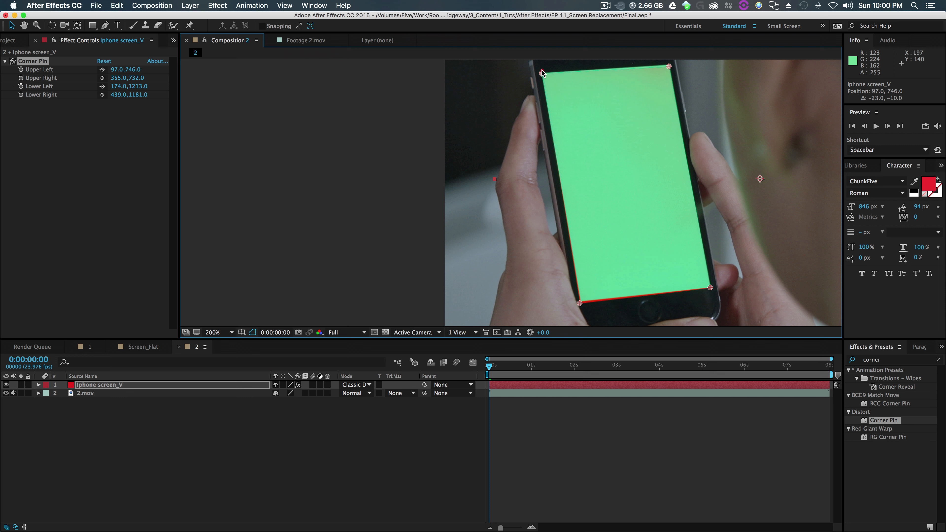
- Raise the solid's Upper Right corner pin to 355,728 and set the Iphone screen_V layer's blending mode to Normal
drag(669, 66, 669, 65)
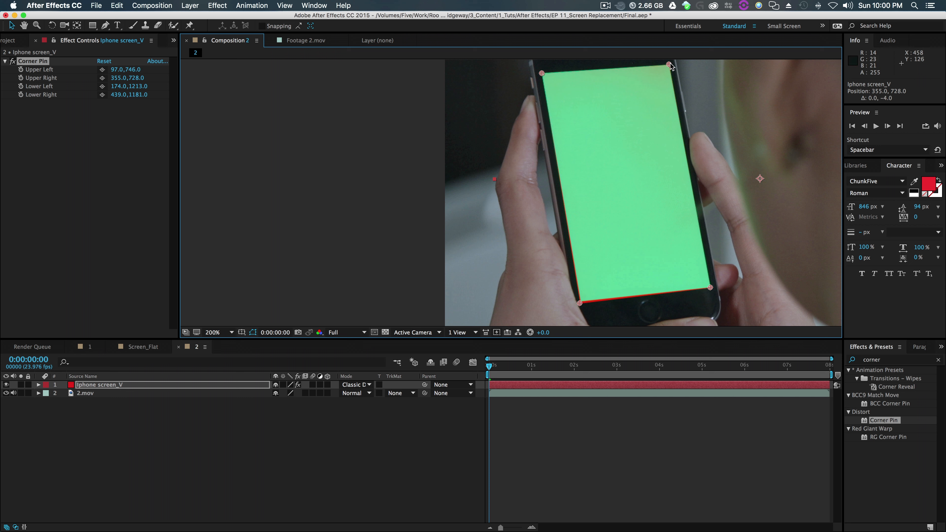
click(364, 385)
click(361, 134)
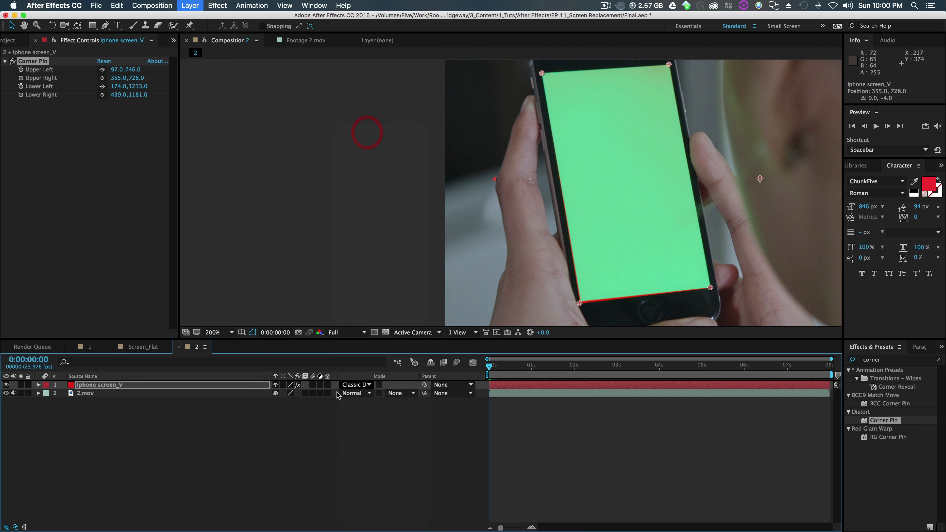
click(279, 426)
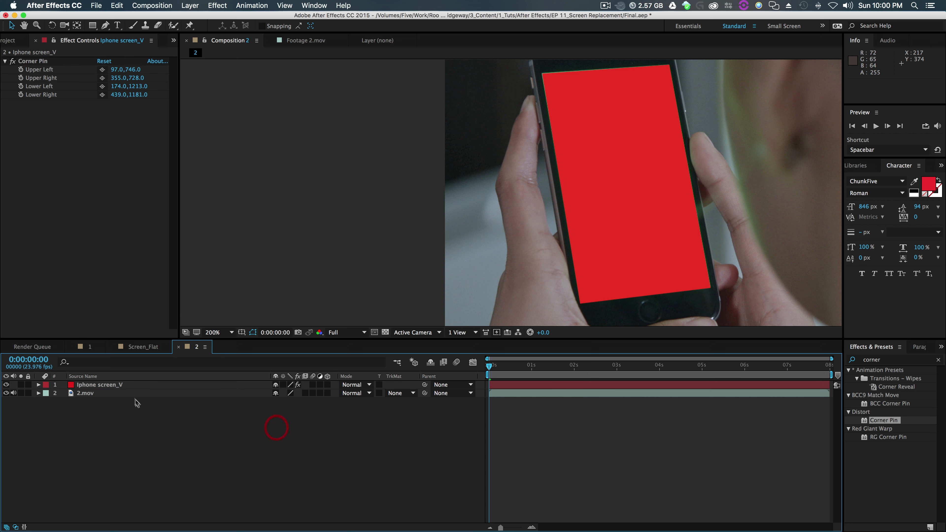
- Pre-compose the Iphone screen_V layer as "Iphone screen_perspective", moving all attributes into the new composition
right_click(102, 389)
click(133, 444)
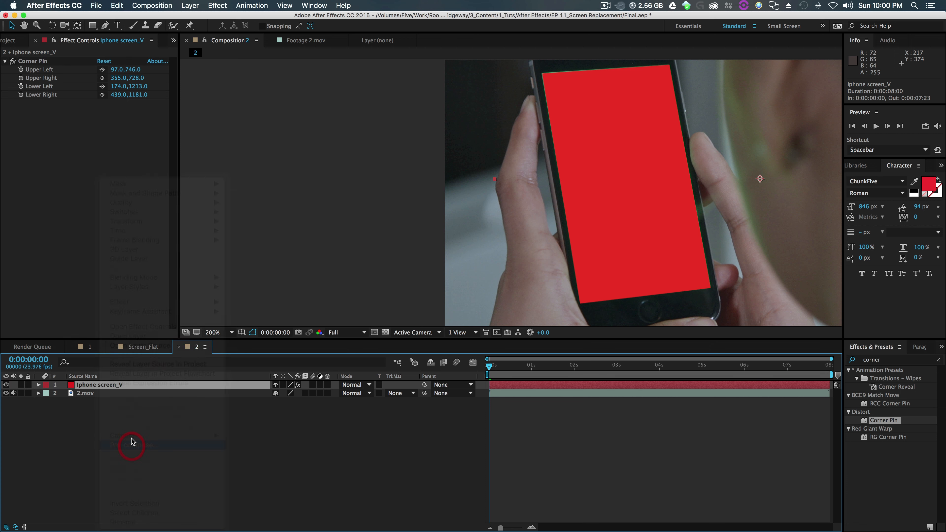
drag(337, 116, 296, 112)
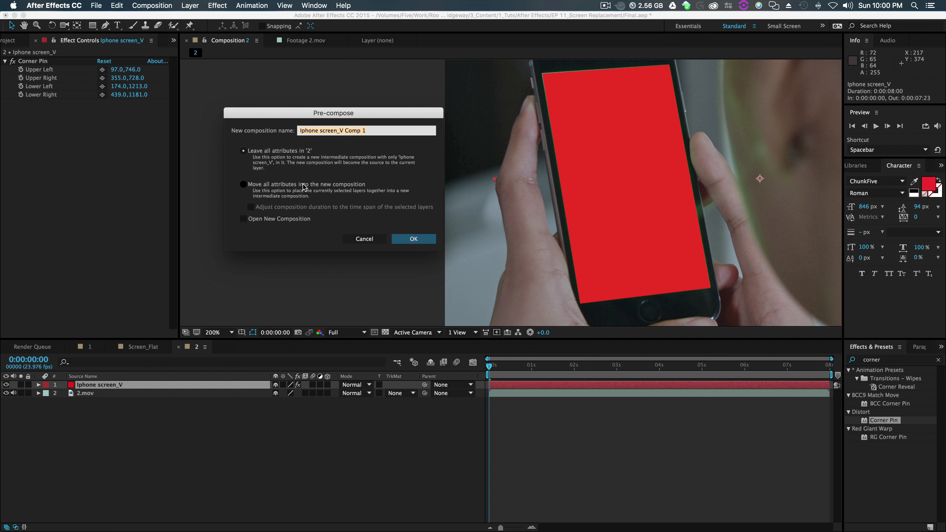
click(243, 184)
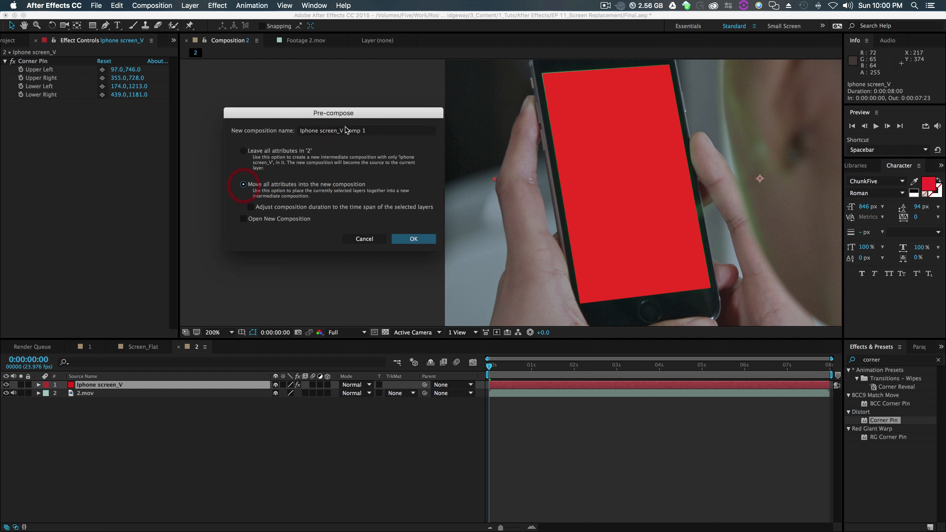
drag(367, 130, 340, 130)
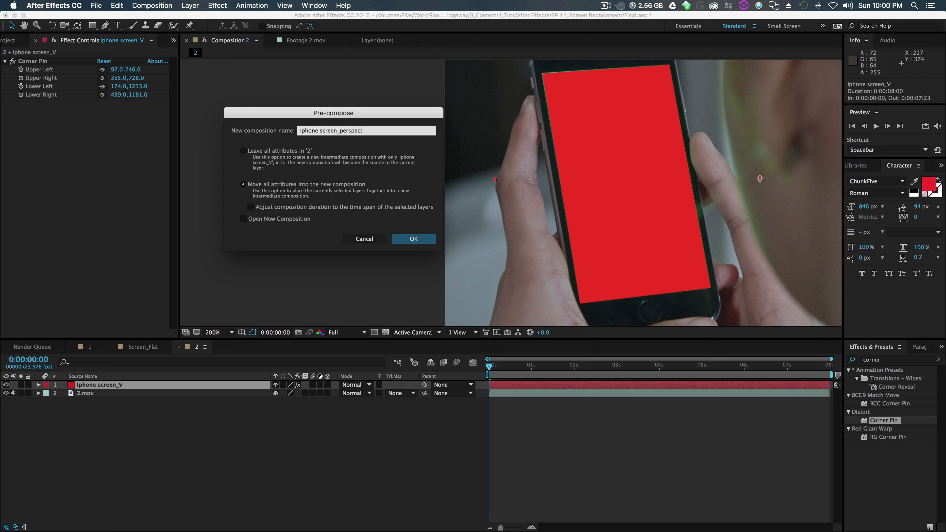
key(Return)
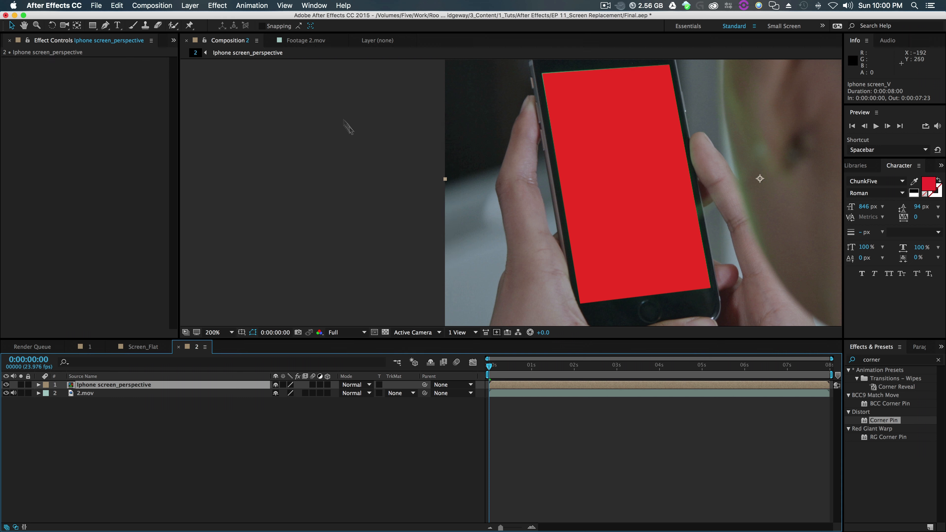
- Inside the Iphone screen_perspective composition, pre-compose the Iphone screen_V layer as "Iphone screen_Flat", leaving all attributes in the current composition
double_click(125, 385)
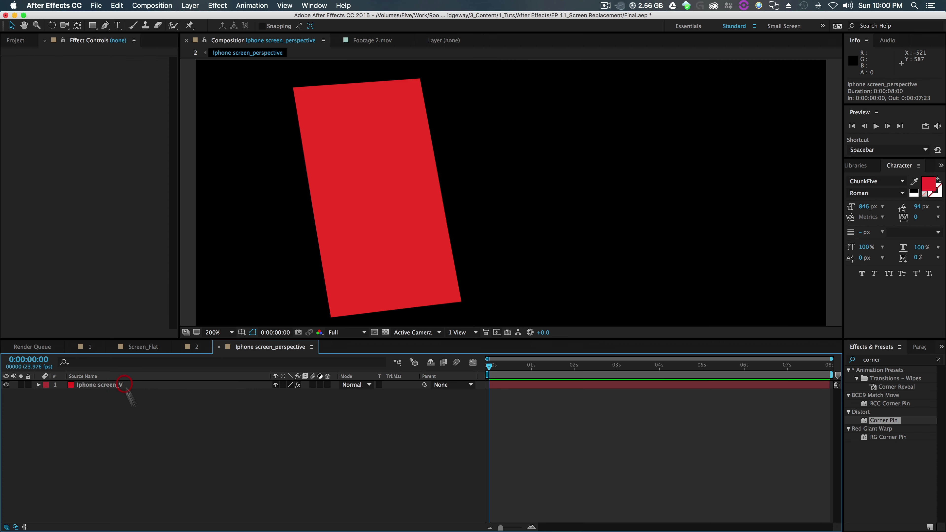
right_click(104, 386)
click(134, 446)
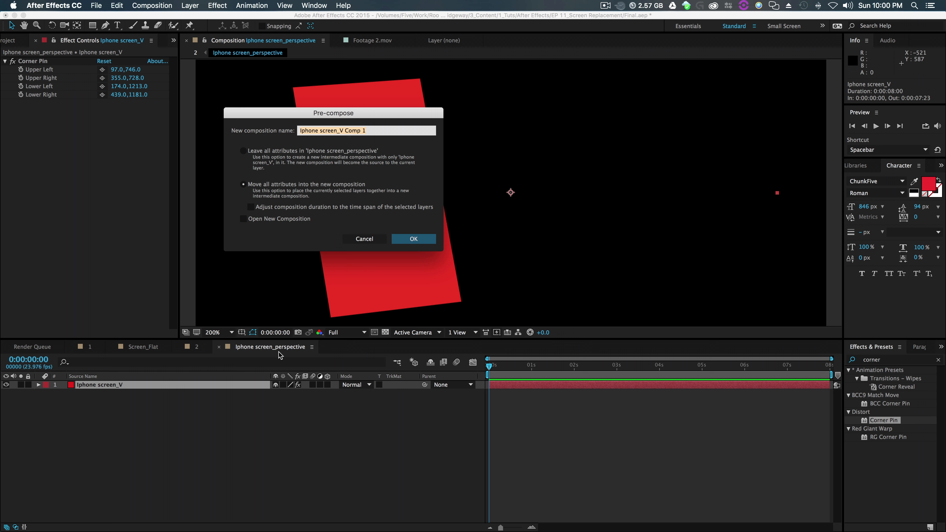
drag(377, 128, 351, 131)
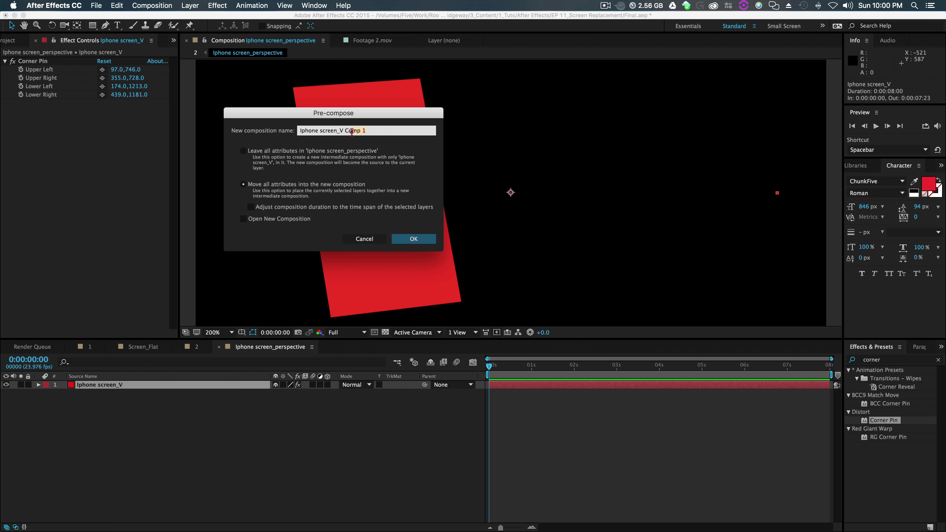
text(Flat)
click(244, 151)
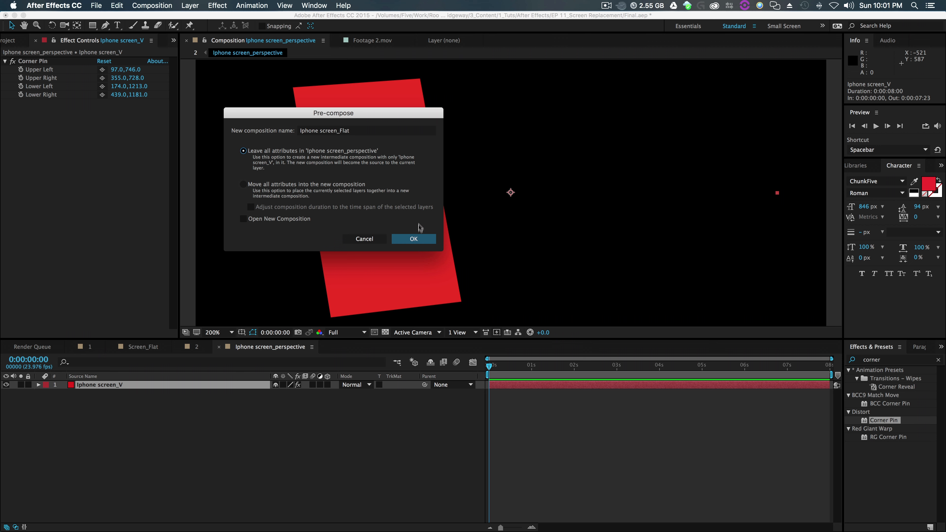
click(420, 239)
click(218, 458)
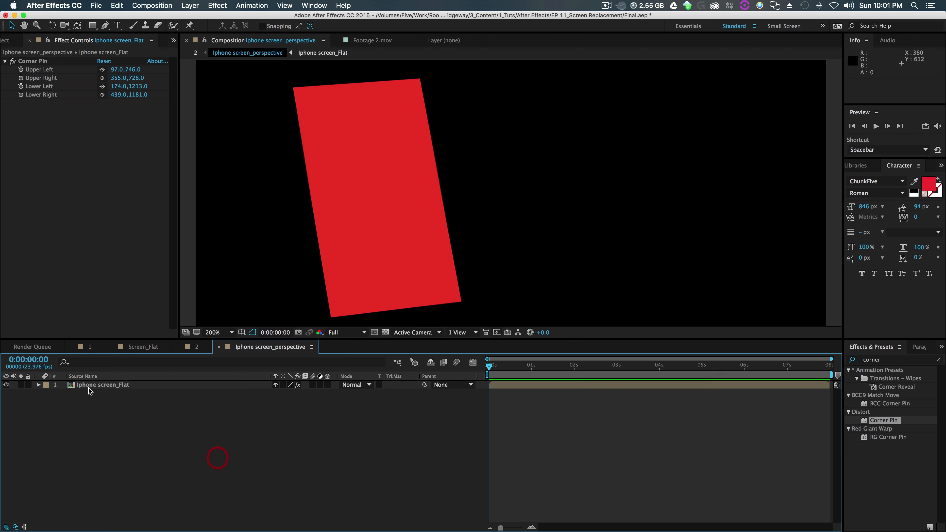
- Inspect the nested Iphone screen_Flat composition, then go back through Iphone screen_perspective to composition 2
double_click(89, 385)
scroll(429, 194, down, 4)
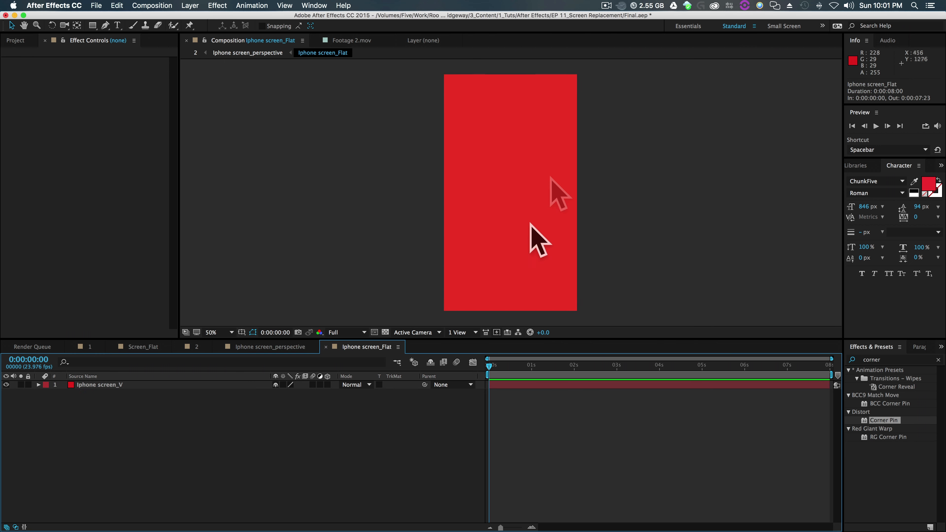
click(250, 52)
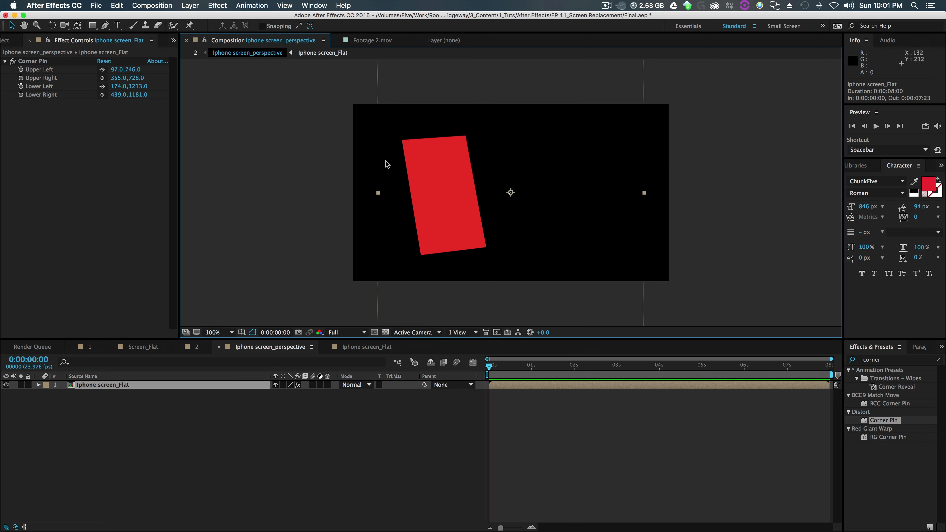
click(194, 52)
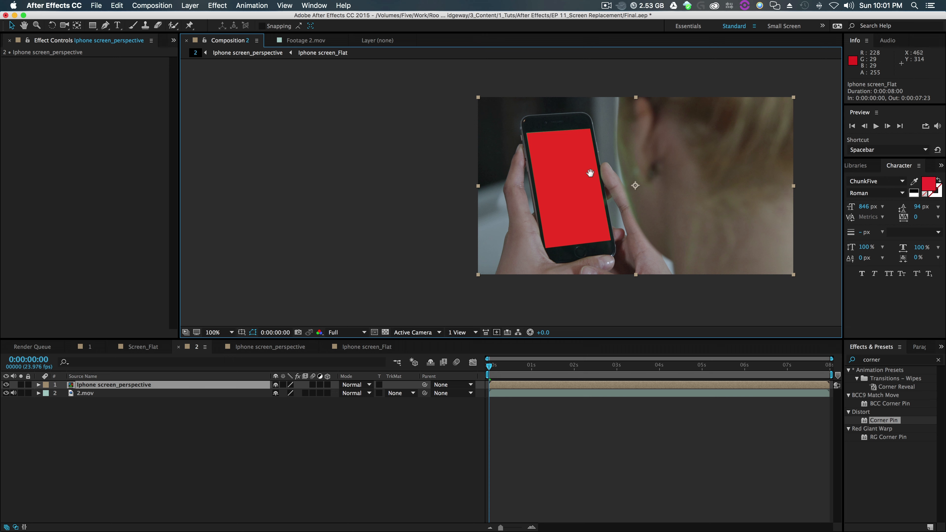
drag(590, 172, 450, 174)
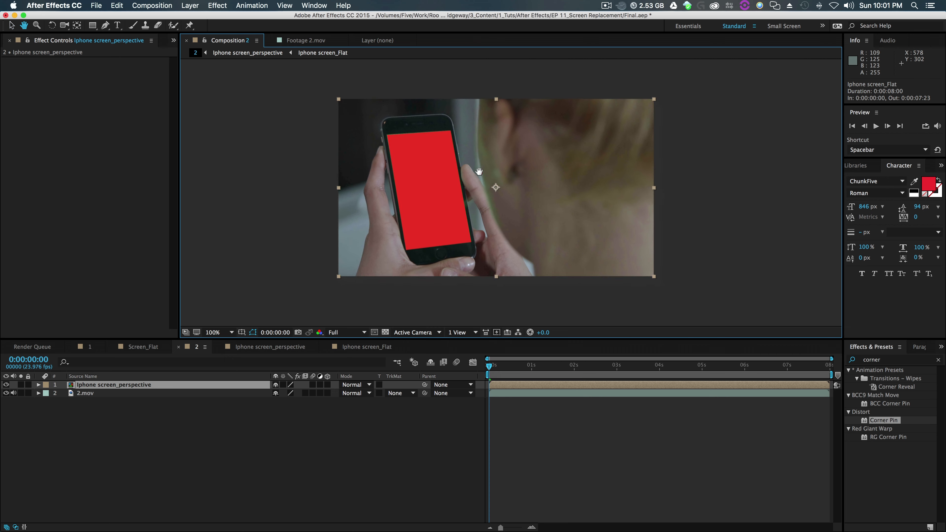
- Hide the Iphone screen_perspective layer in composition 2 and send the 2.mov layer to mocha AE for tracking
click(7, 385)
click(290, 469)
click(93, 394)
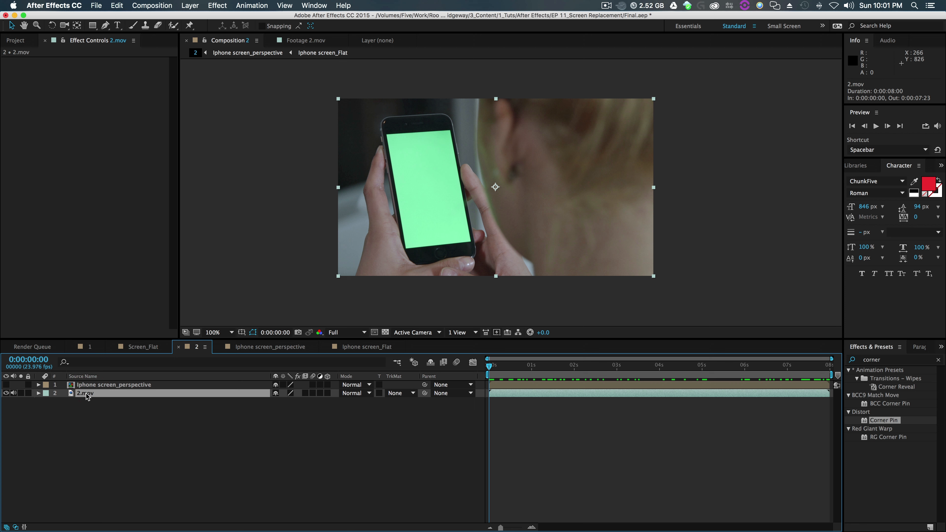
click(217, 6)
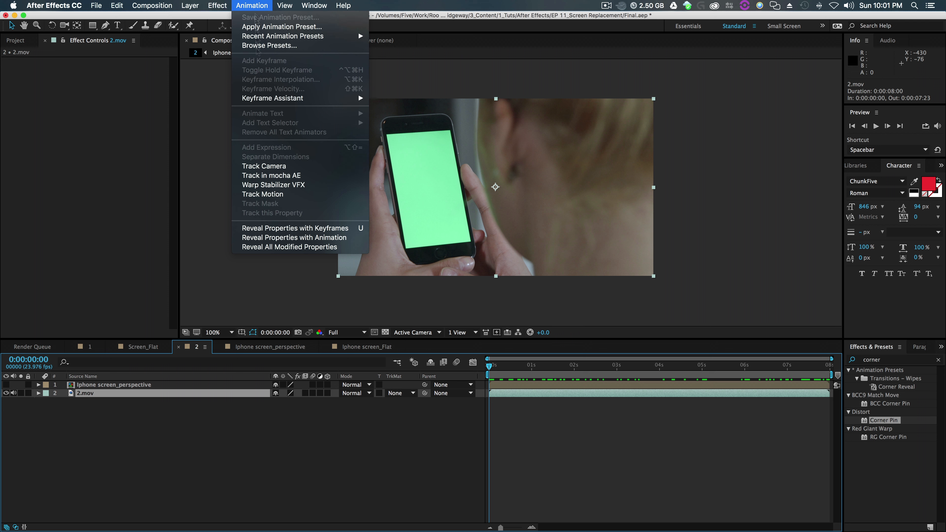
click(272, 176)
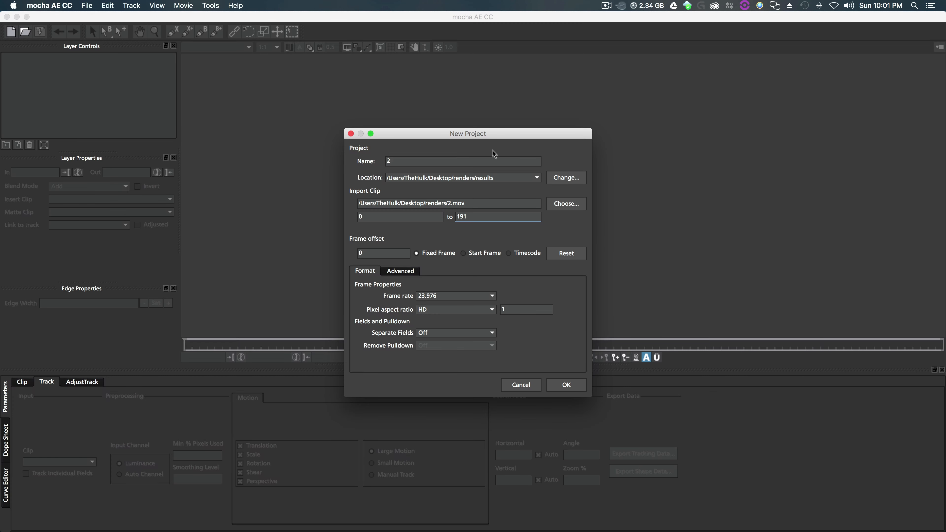
- Create the mocha project "2" from the 2.mov clip with frames 0 to 191 at 23.976 fps
mouse_move(470, 134)
mouse_down()
mouse_move(522, 170)
mouse_move(465, 133)
mouse_up()
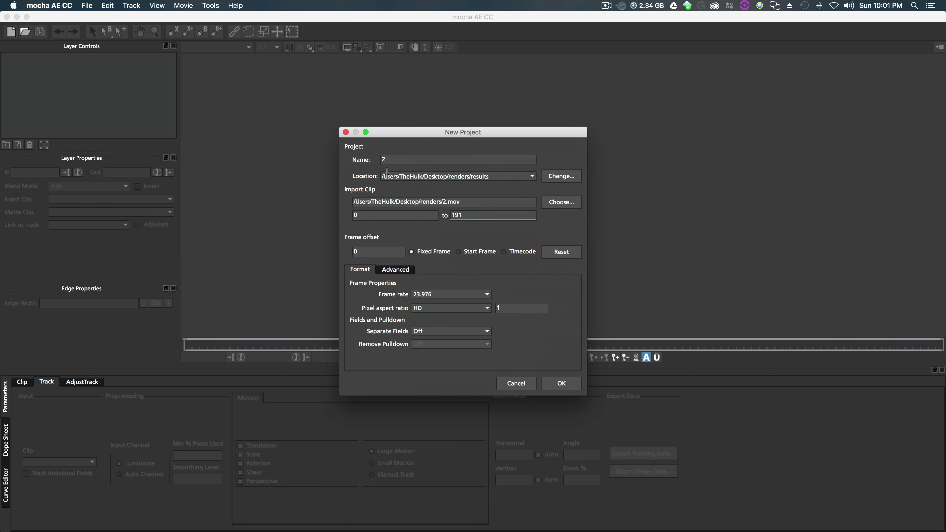
drag(464, 134, 449, 101)
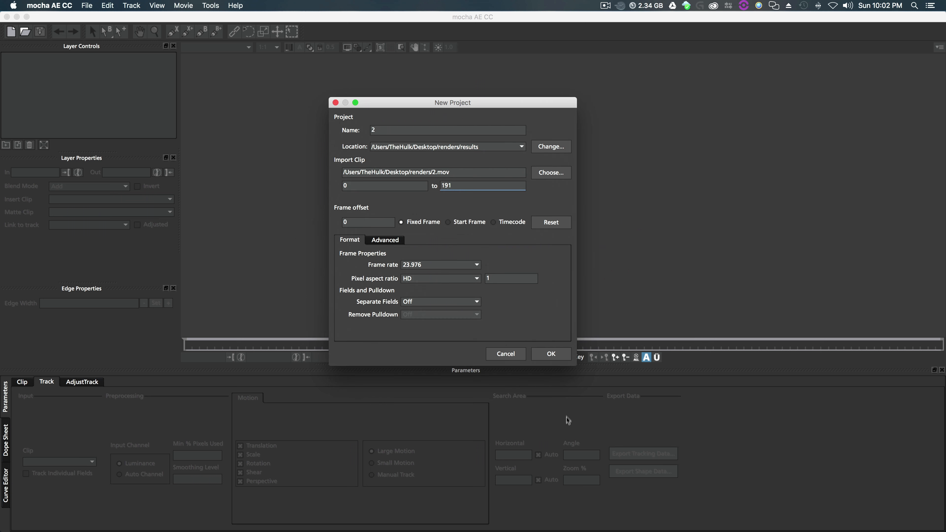
click(557, 357)
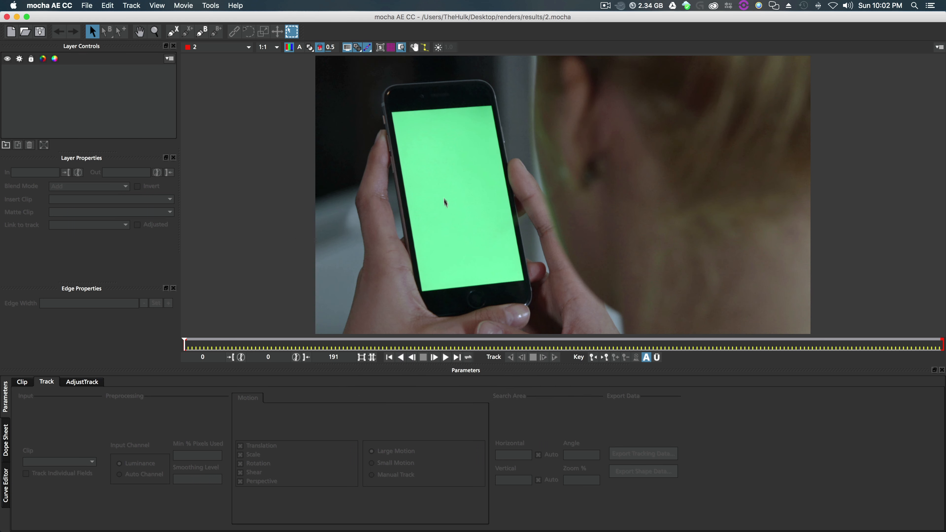